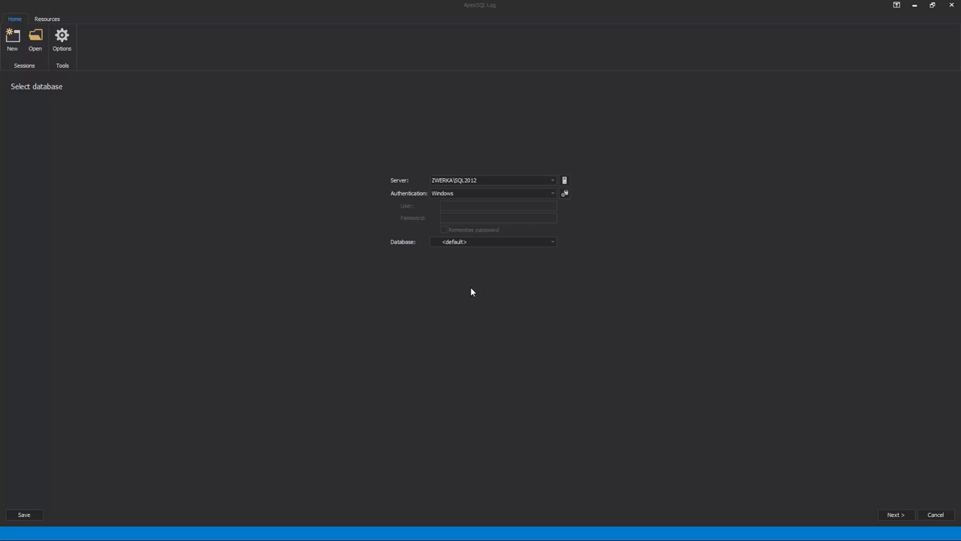
- Connect to ZWERKA\SQL2014 using SQL Server authentication with user sa and the account password, choosing the ApexSQLLogDEMO database
click(552, 181)
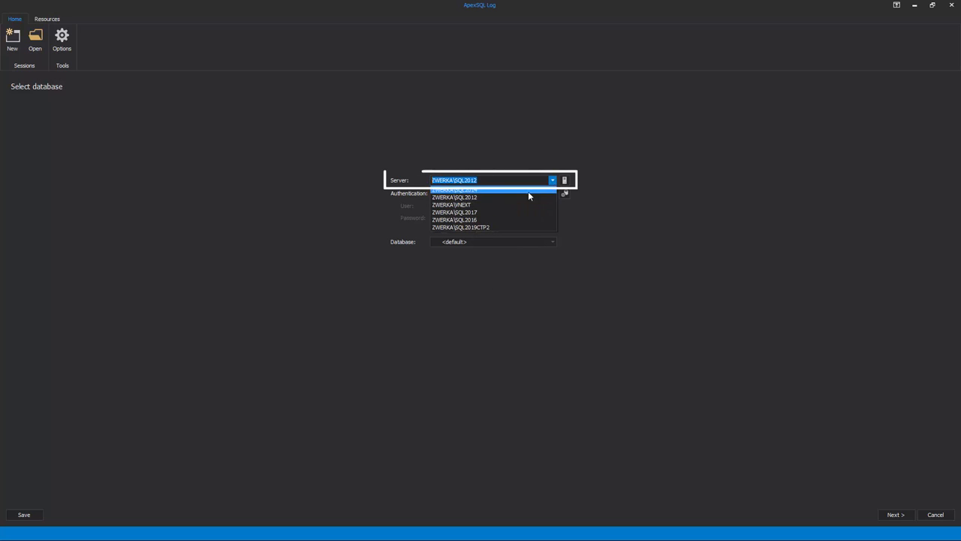
click(507, 191)
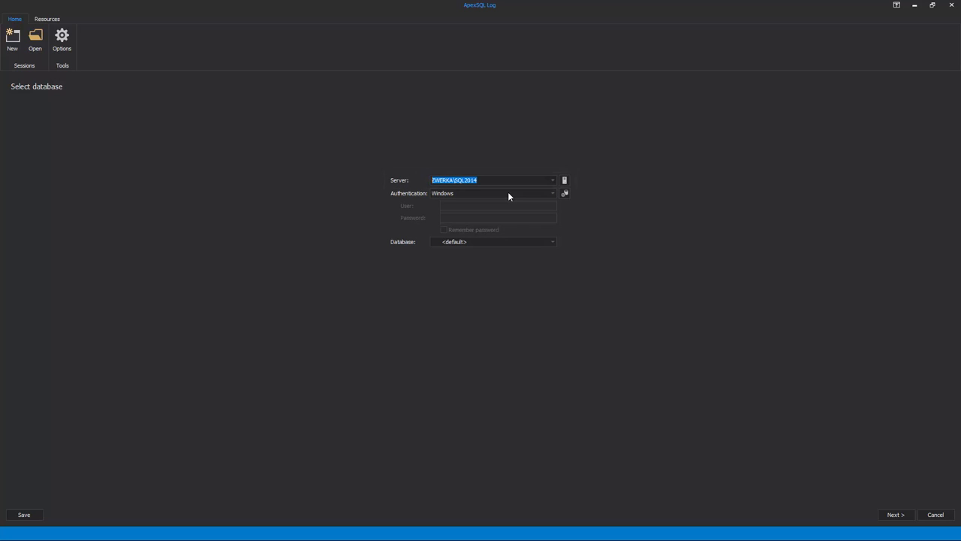
click(552, 193)
click(513, 210)
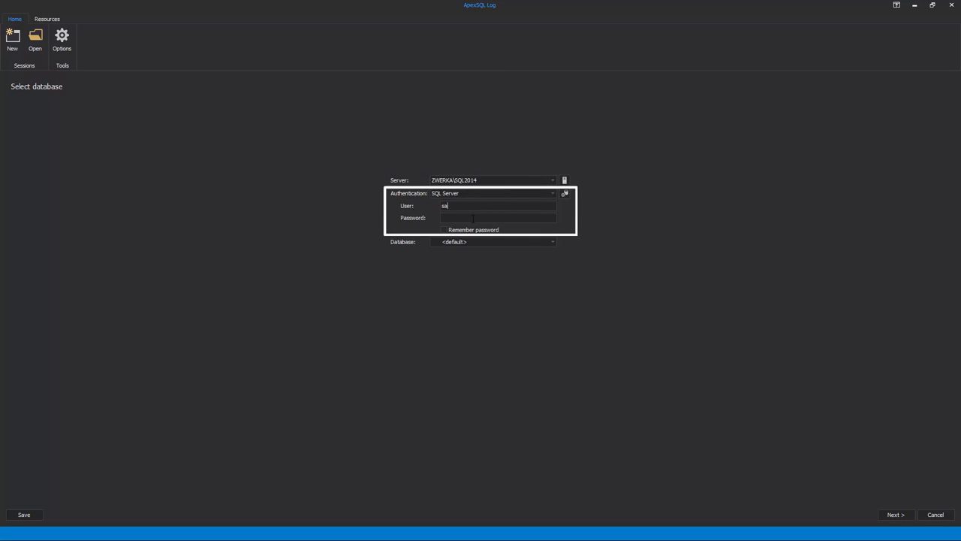
text(*********)
click(552, 241)
click(472, 297)
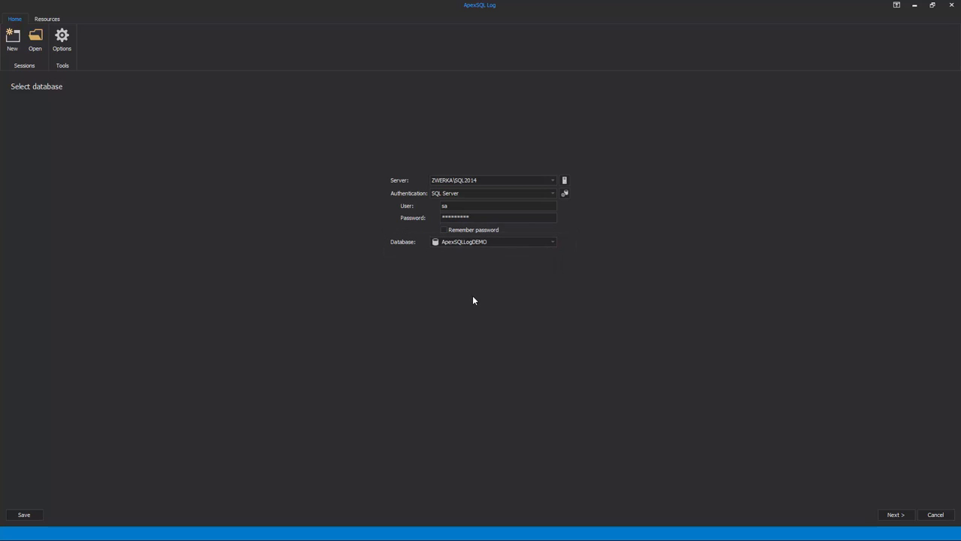
click(893, 515)
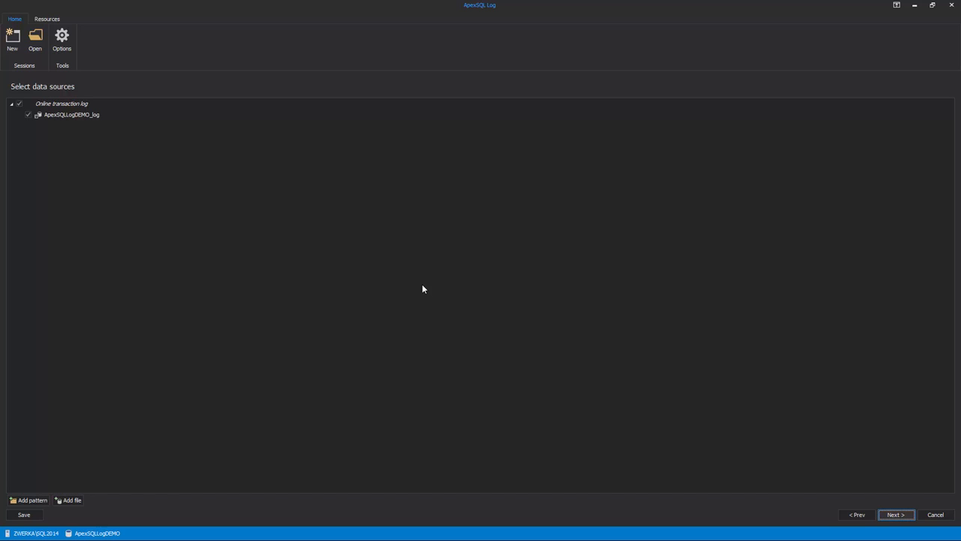
click(29, 499)
drag(436, 244, 412, 244)
key(BackSpace)
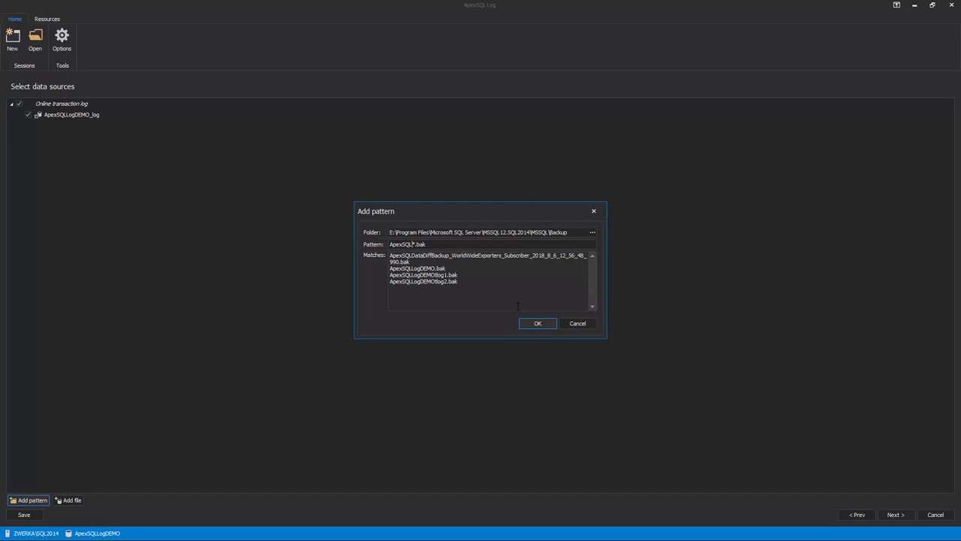
click(576, 323)
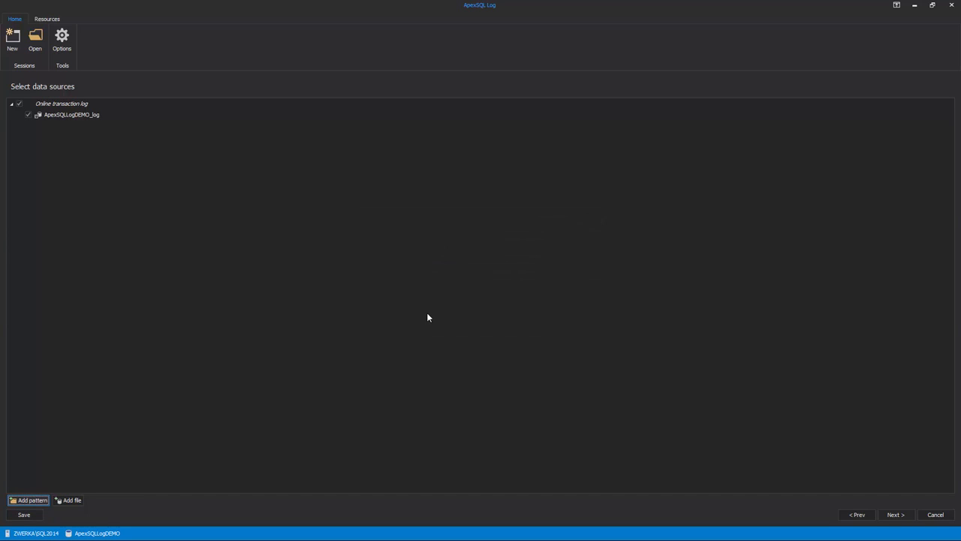
- Add the backup file C:\ApexSQL\ApexSQLLogDEMO.bak as a data source and exclude the online transaction log
click(68, 500)
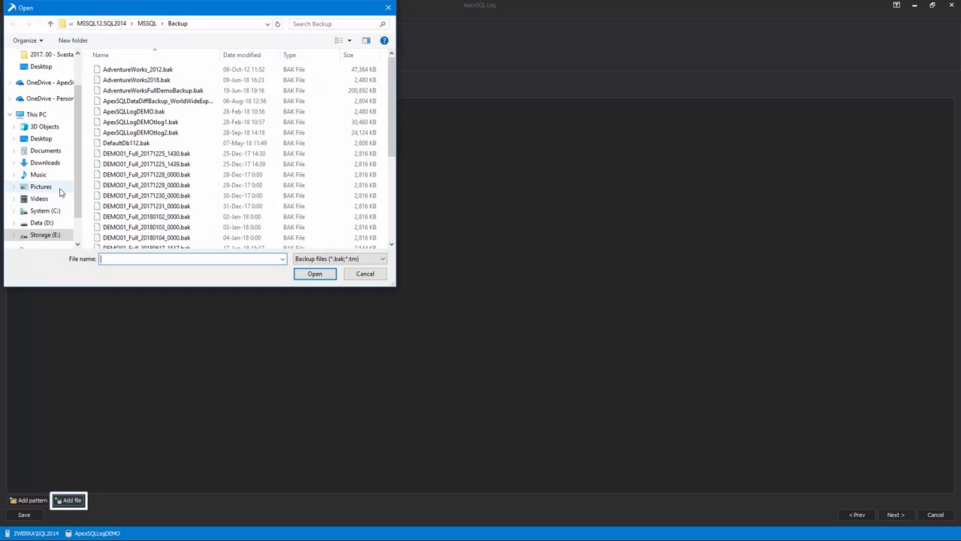
click(46, 210)
double_click(118, 70)
click(127, 79)
click(314, 273)
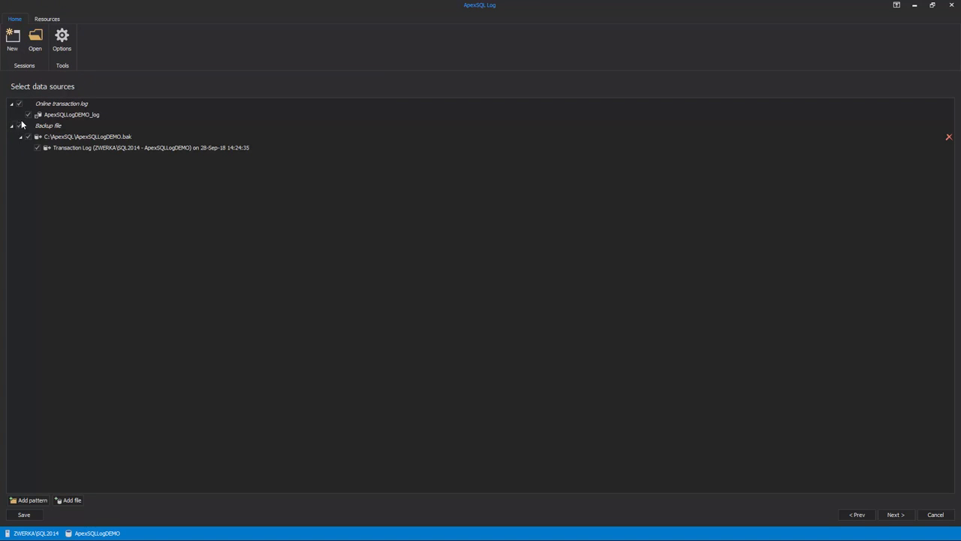
click(19, 104)
click(896, 515)
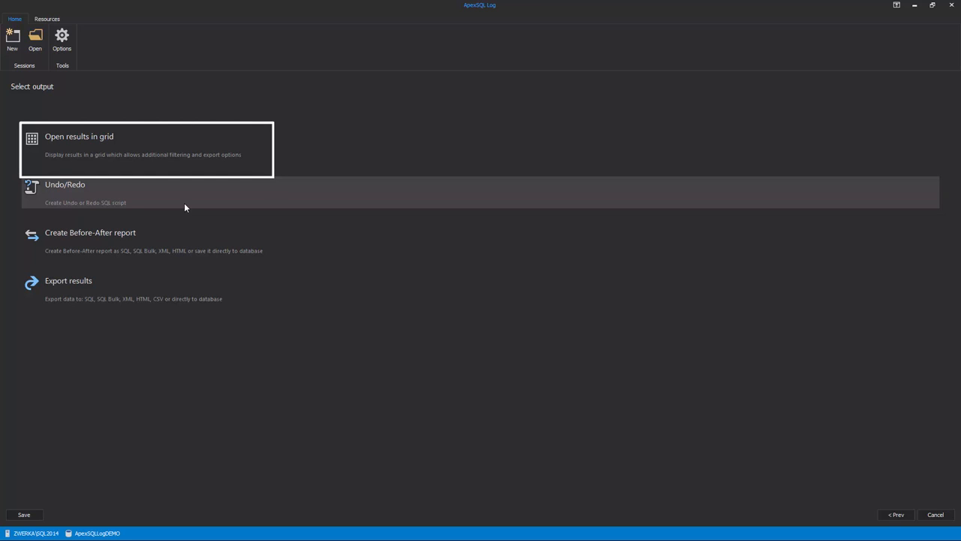
- Choose to open the results in a grid and limit the time range to the last 2 hours
click(142, 143)
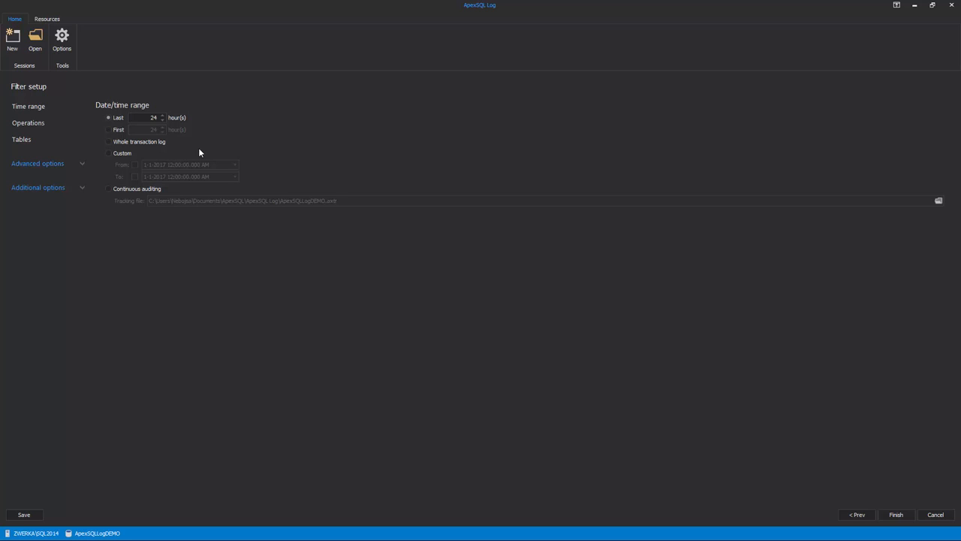
double_click(154, 118)
text(2)
- Restrict the operations filter to Drop Procedure and Drop View, excluding the Insert, Update and Delete DML operations
click(29, 123)
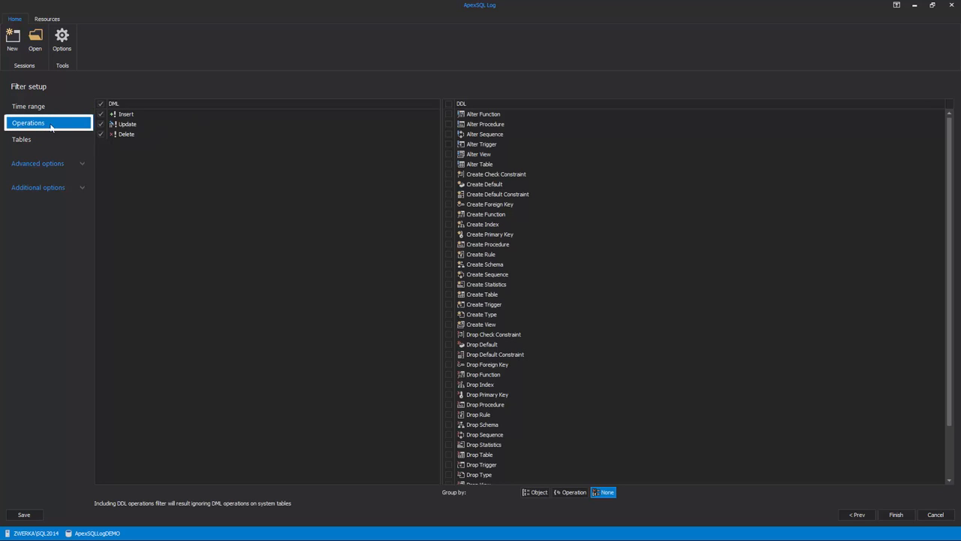
click(101, 115)
click(101, 124)
click(101, 134)
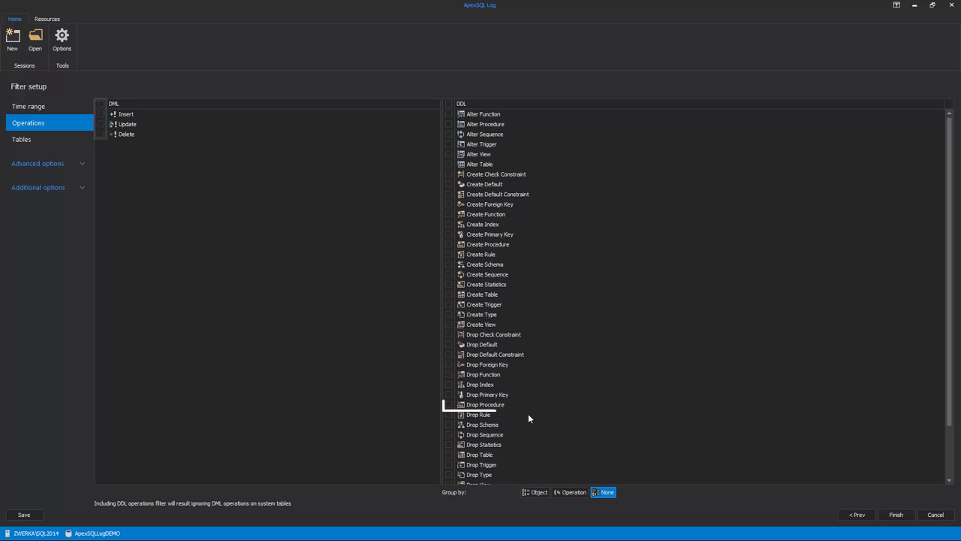
click(448, 405)
scroll(475, 444, down, 2)
click(448, 435)
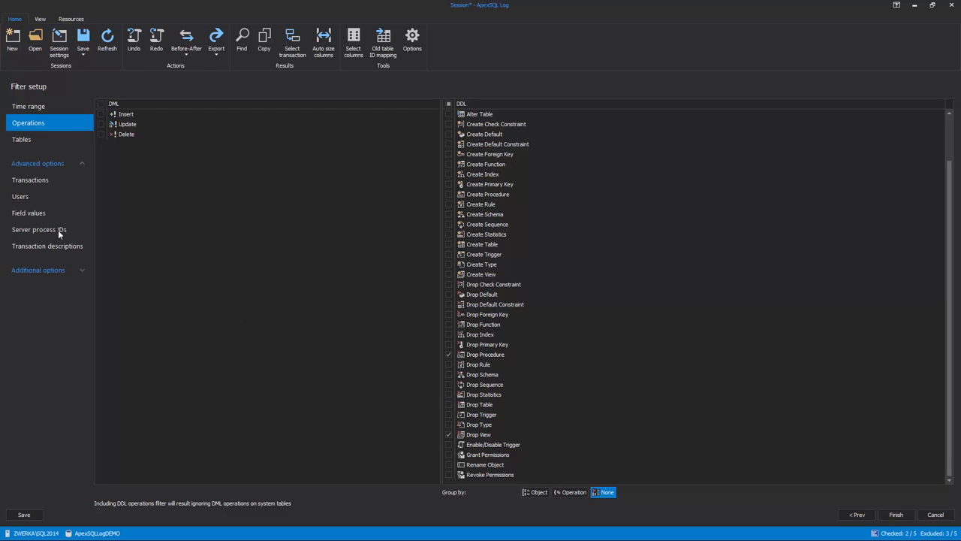
- Look over the advanced filters for users, server process IDs and transaction descriptions, and finish the setup to load the results
click(14, 197)
click(35, 229)
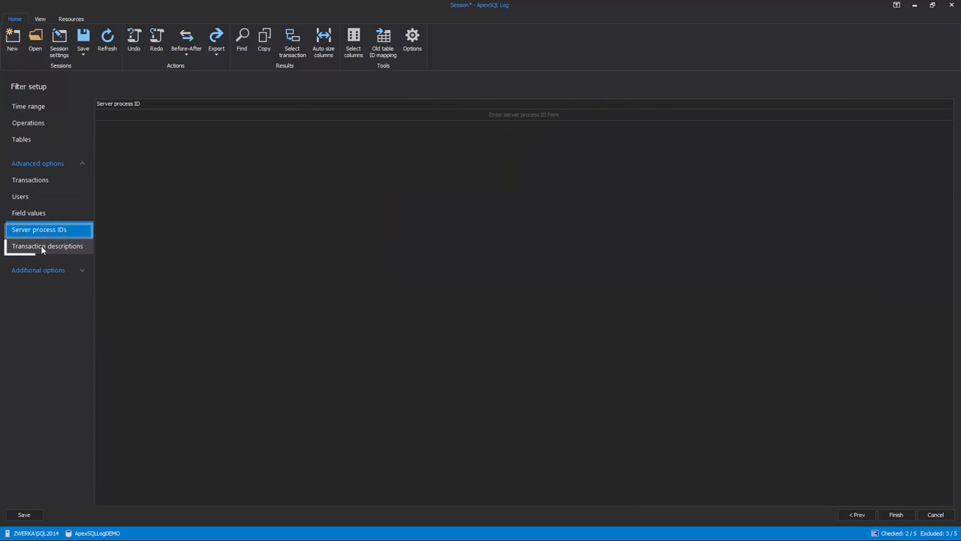
click(41, 245)
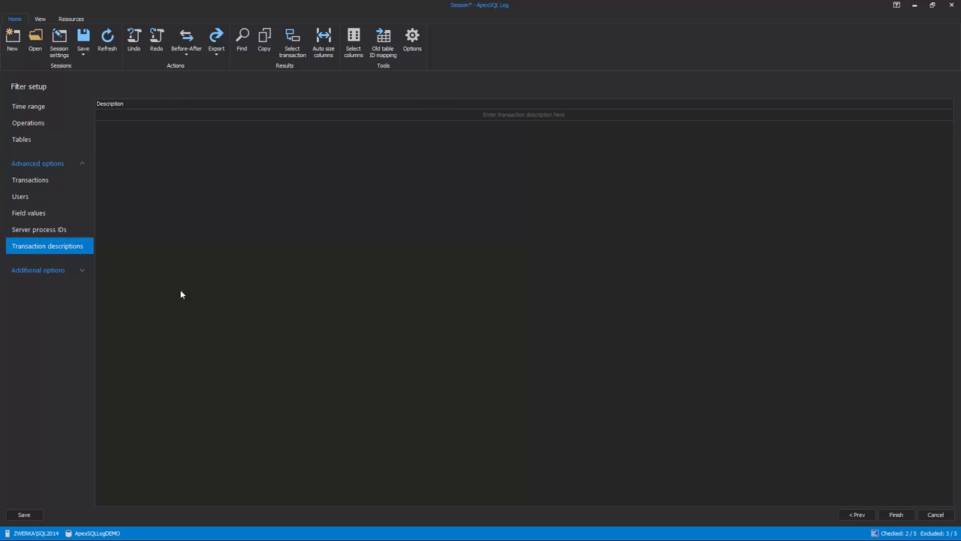
click(898, 514)
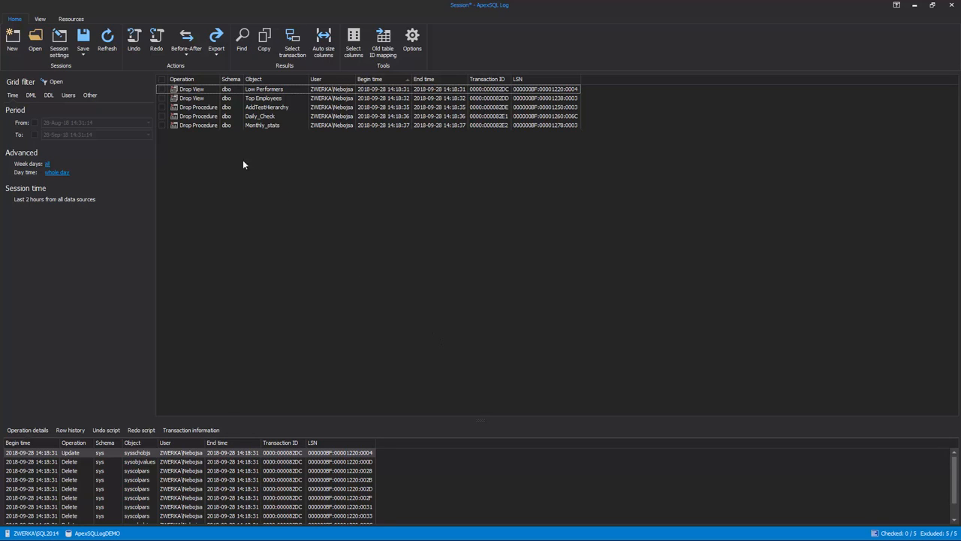
- Mark the dropped Top Employees view and the dropped Daily_Check procedure, and generate an undo script for them
click(196, 99)
click(161, 98)
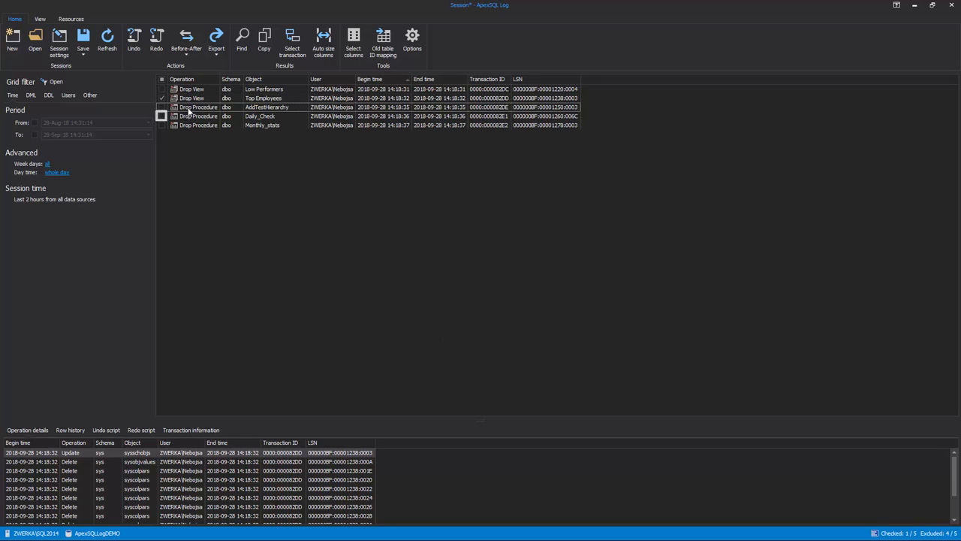
click(187, 107)
click(188, 116)
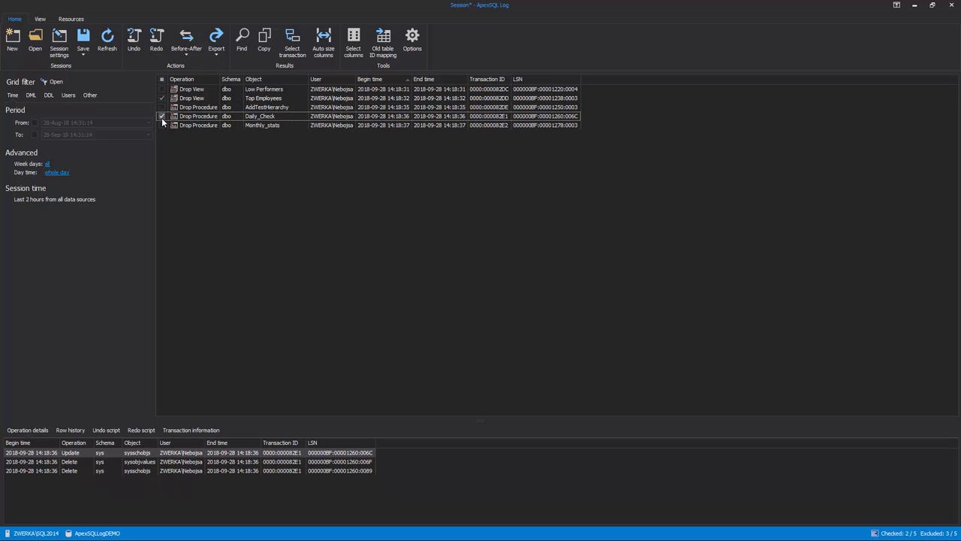
click(138, 50)
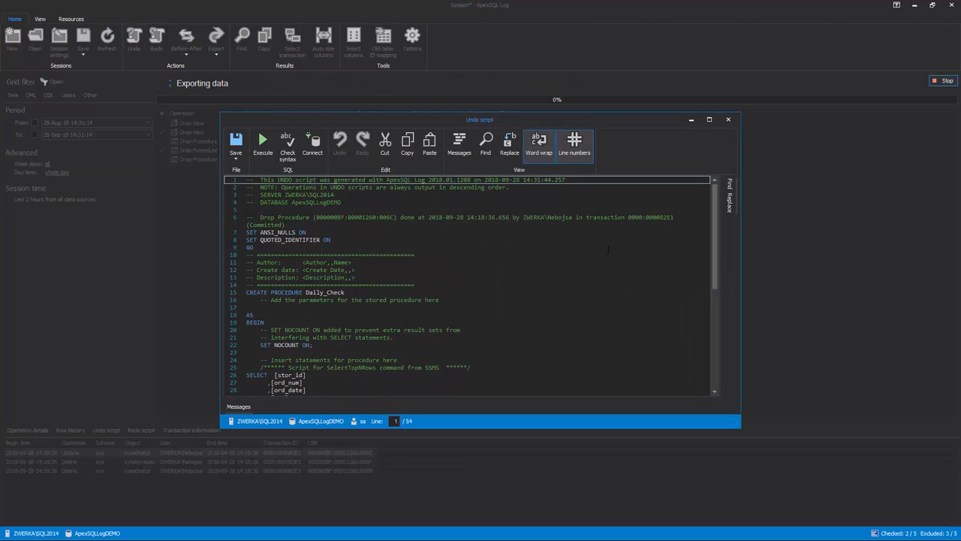
- Connect the undo script to ApexSQLLogDEMO on ZWERKA\SQL2014 with Windows authentication and execute it
drag(719, 229, 714, 333)
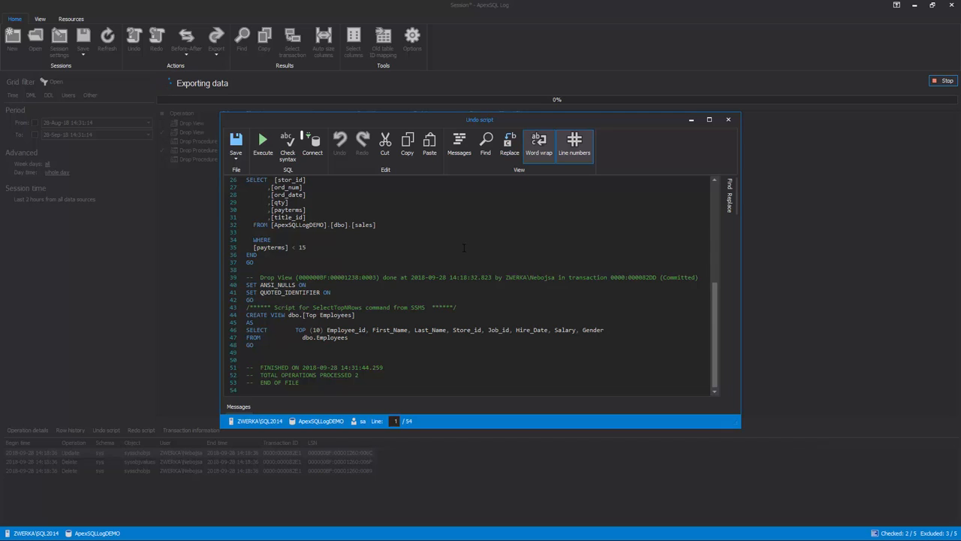
click(314, 146)
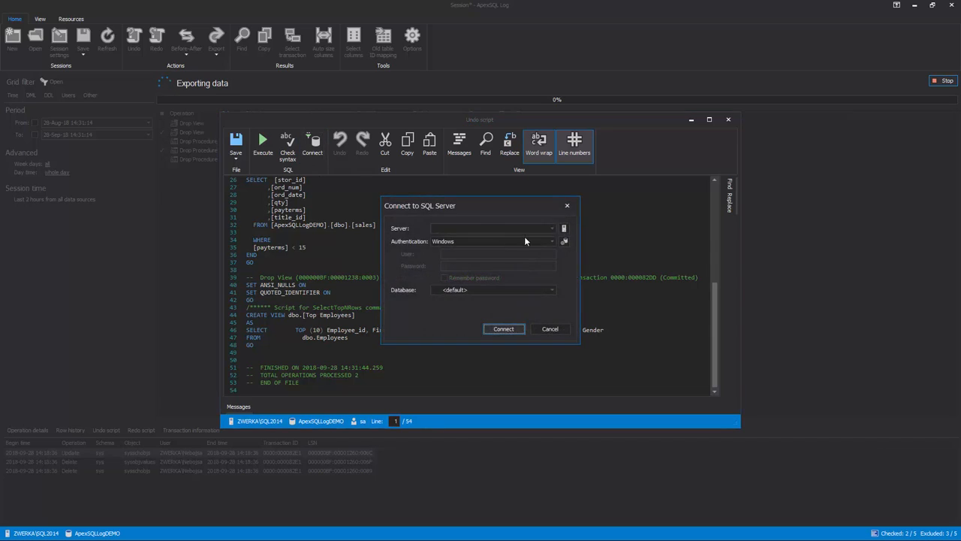
click(553, 228)
click(530, 246)
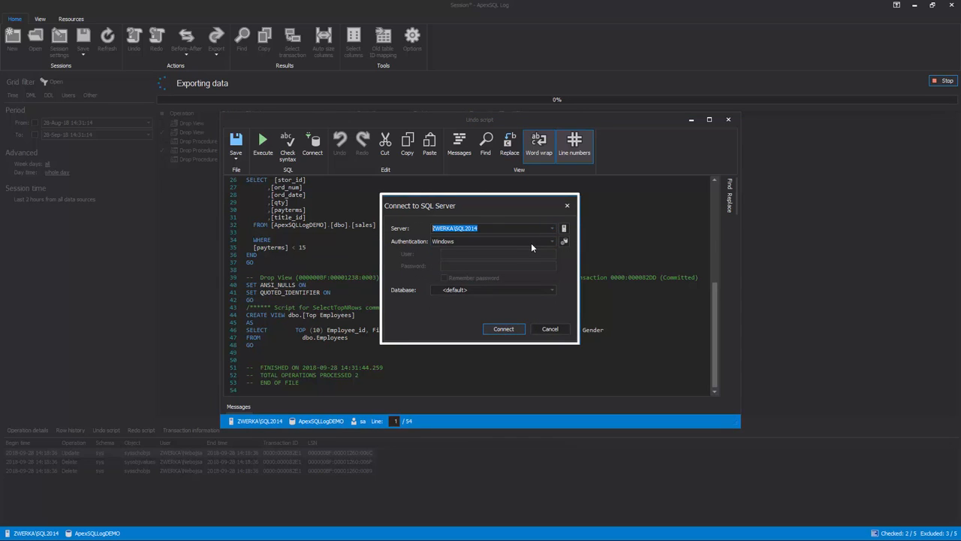
click(553, 289)
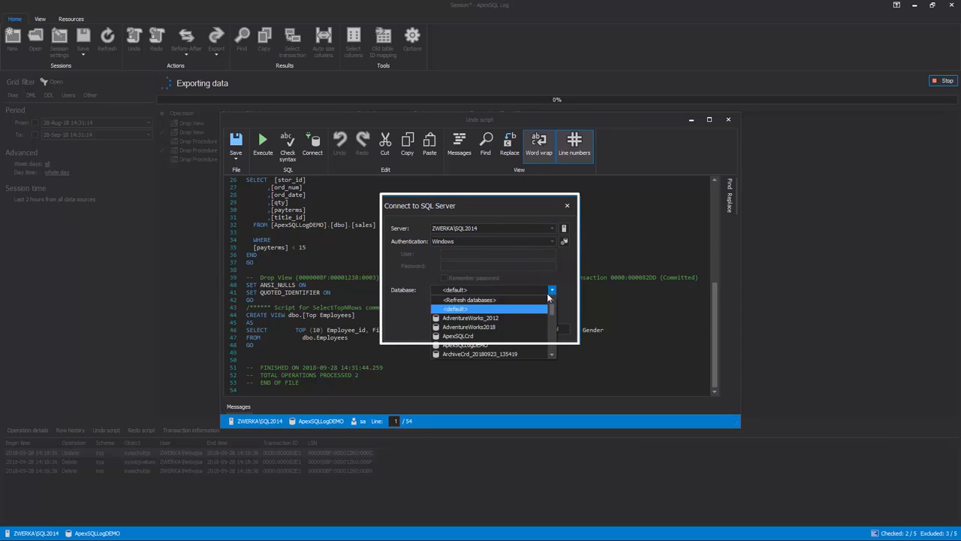
click(493, 344)
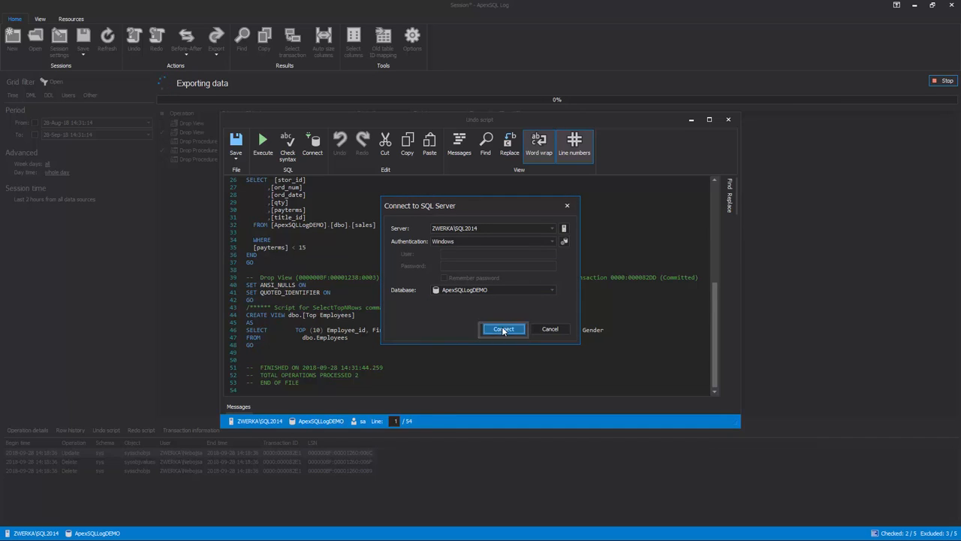
click(502, 329)
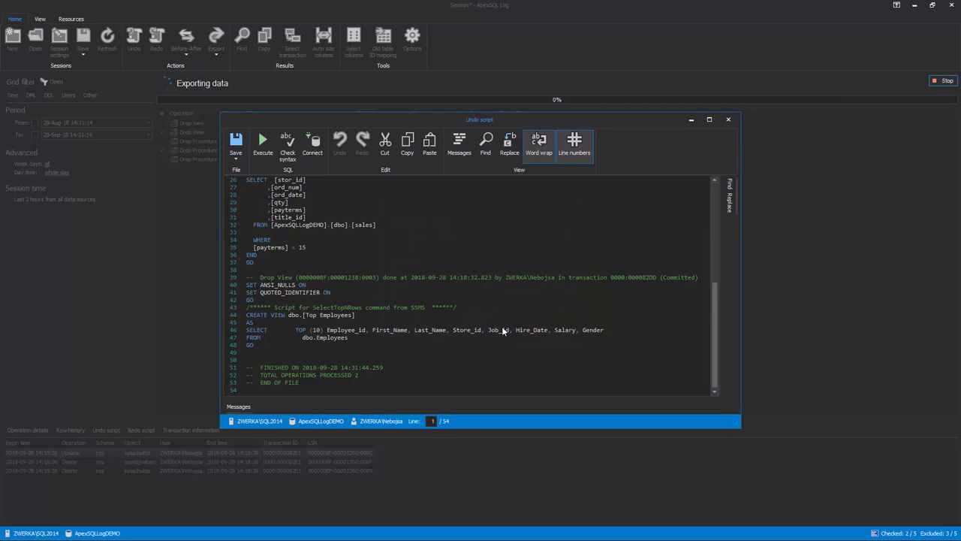
click(265, 143)
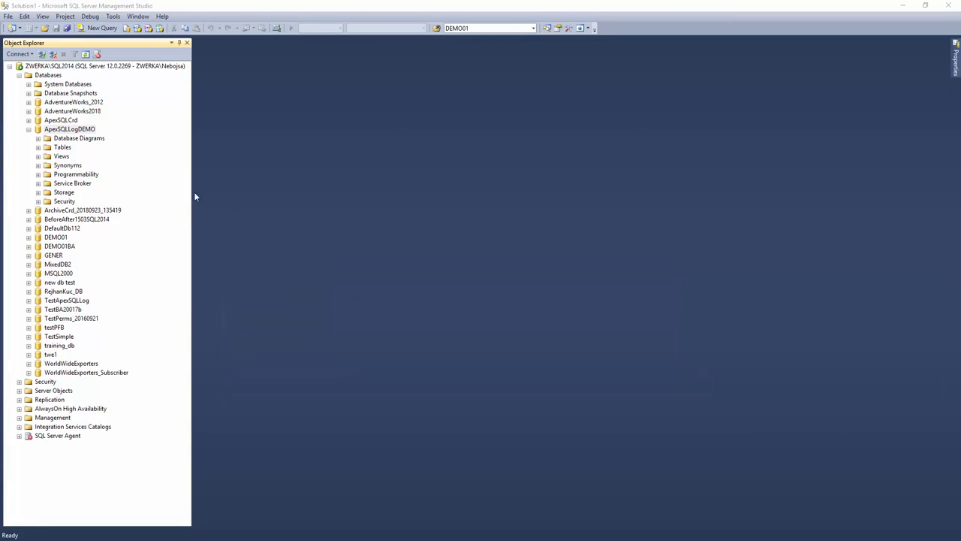
- In SQL Server Management Studio, refresh ApexSQLLogDEMO and check its views and stored procedures for dbo.Top Employees and dbo.Daily_Check
right_click(84, 129)
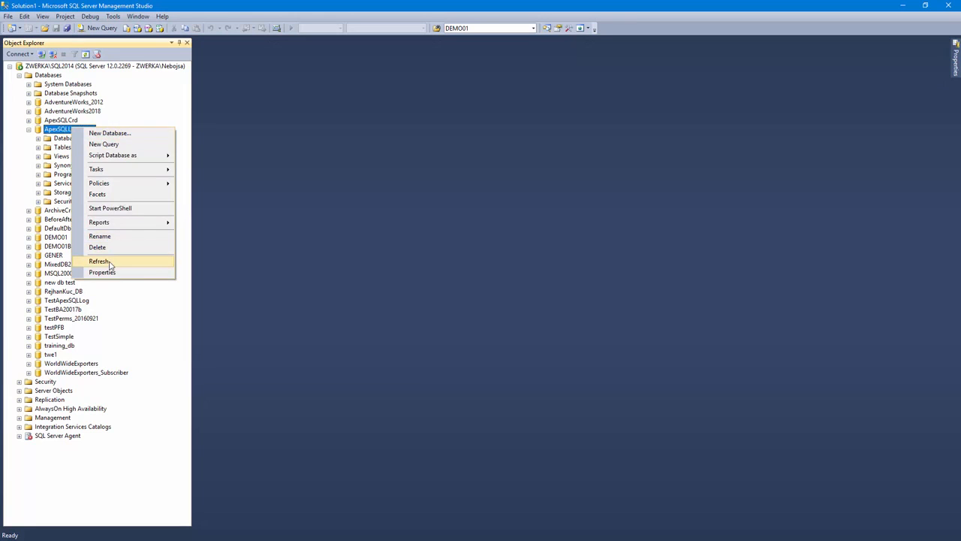
click(110, 263)
double_click(71, 159)
click(78, 175)
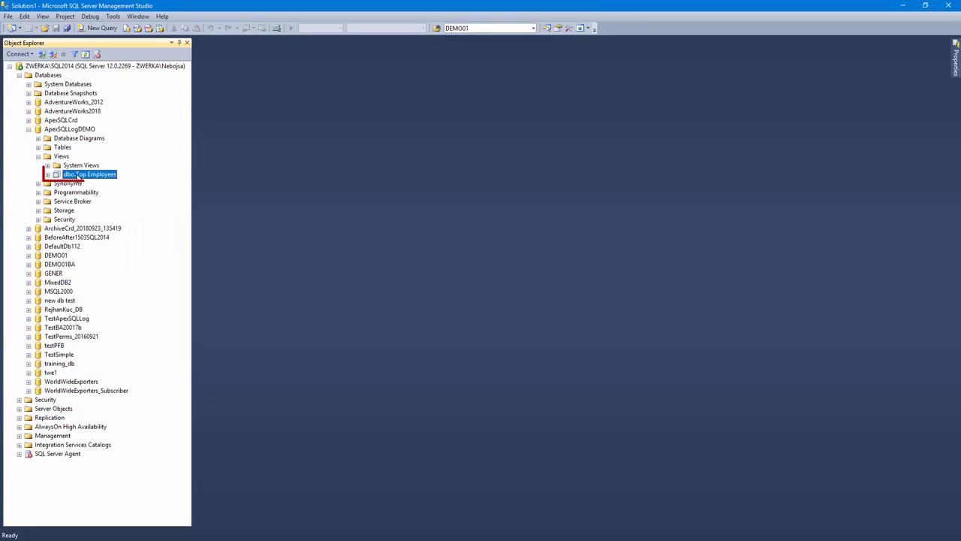
double_click(78, 193)
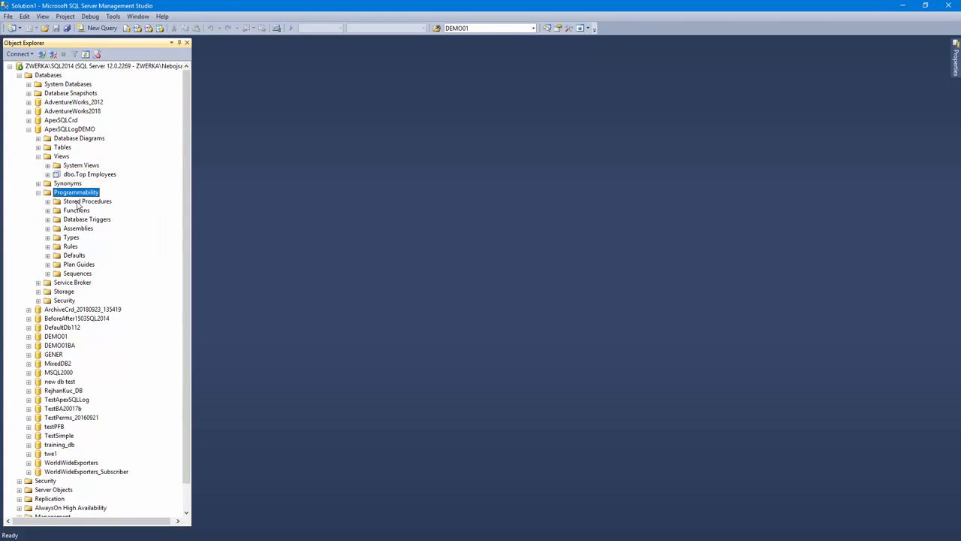
double_click(82, 201)
click(90, 219)
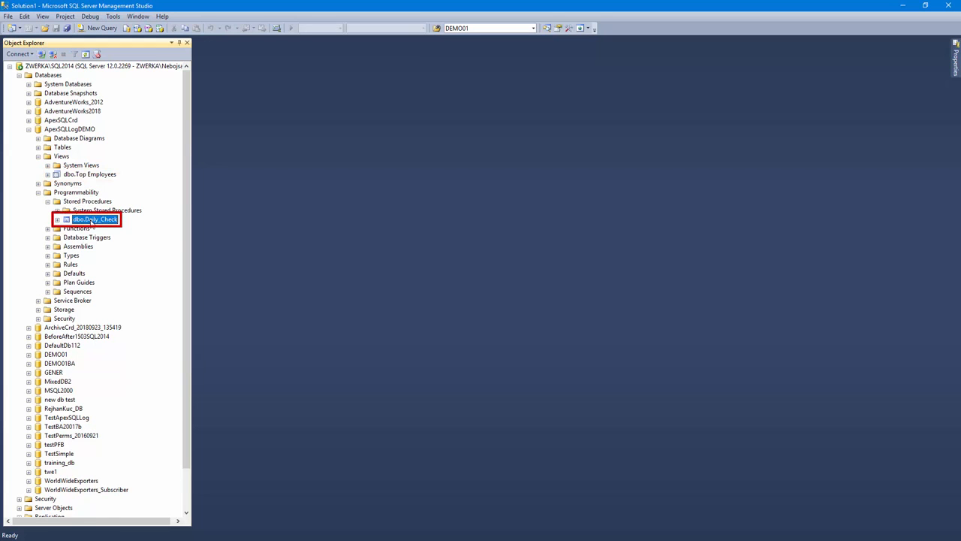